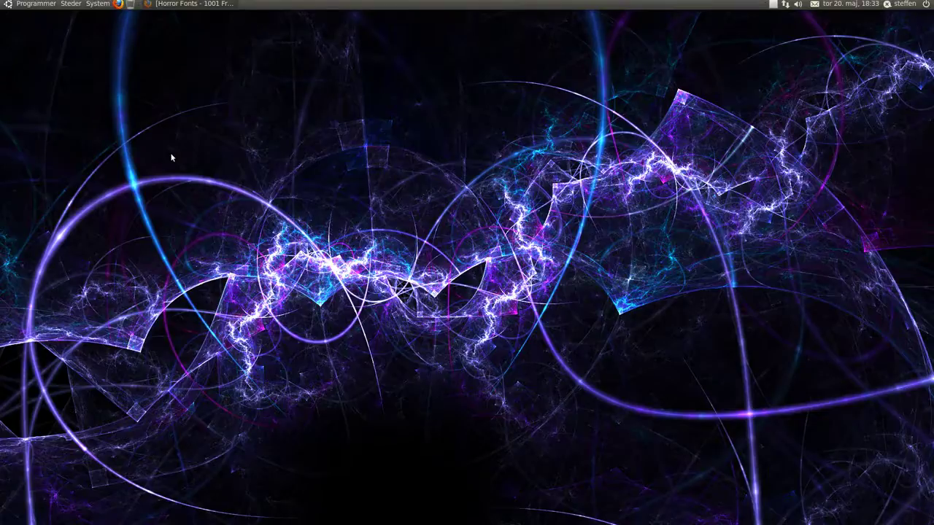
# Step: Find Ghost Writer on the 1001 Free Fonts Horror page and save its Windows download, GhostWriter.zip
pyautogui.click(191, 3)
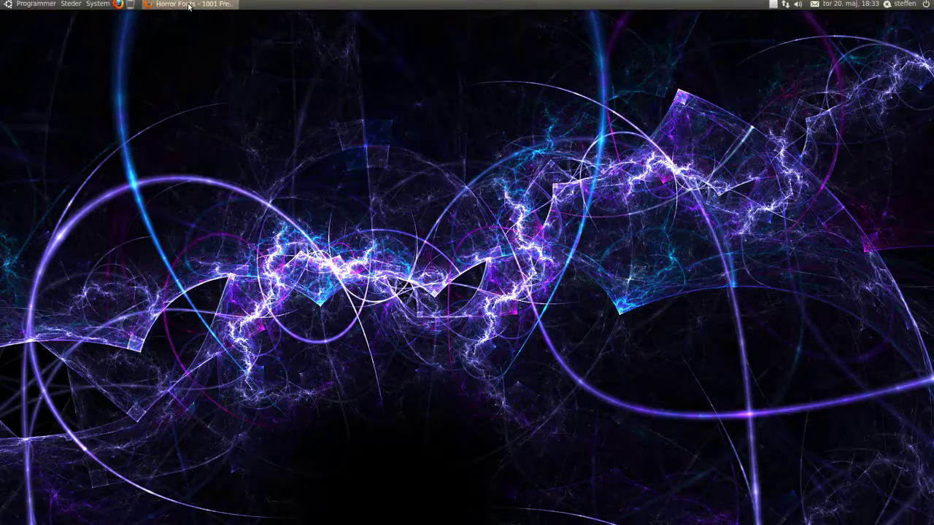
pyautogui.scroll(-6, 184, 199)
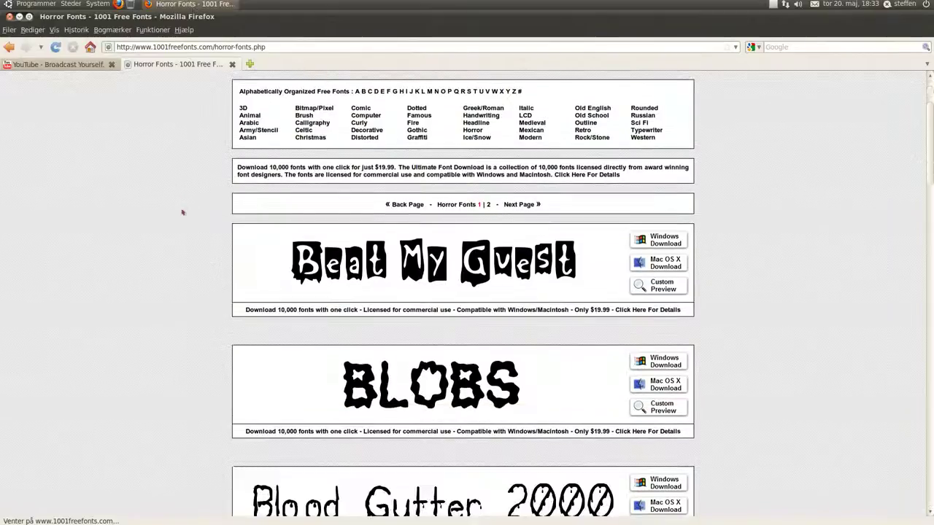
pyautogui.scroll(6, 184, 212)
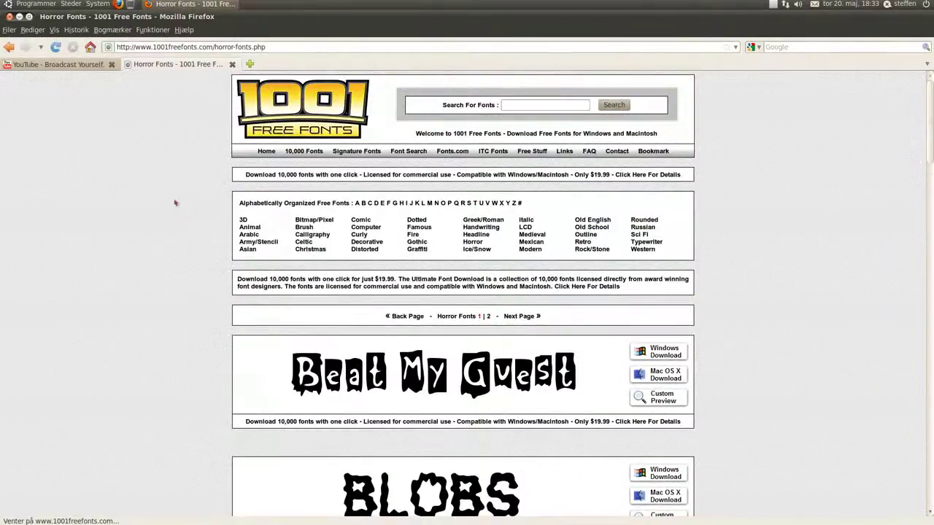
pyautogui.scroll(-9, 175, 203)
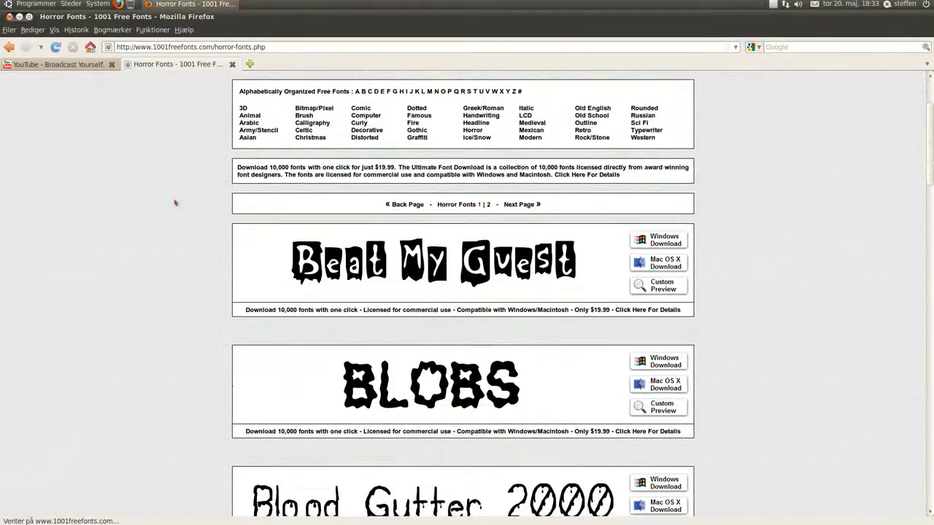
pyautogui.scroll(-3, 175, 203)
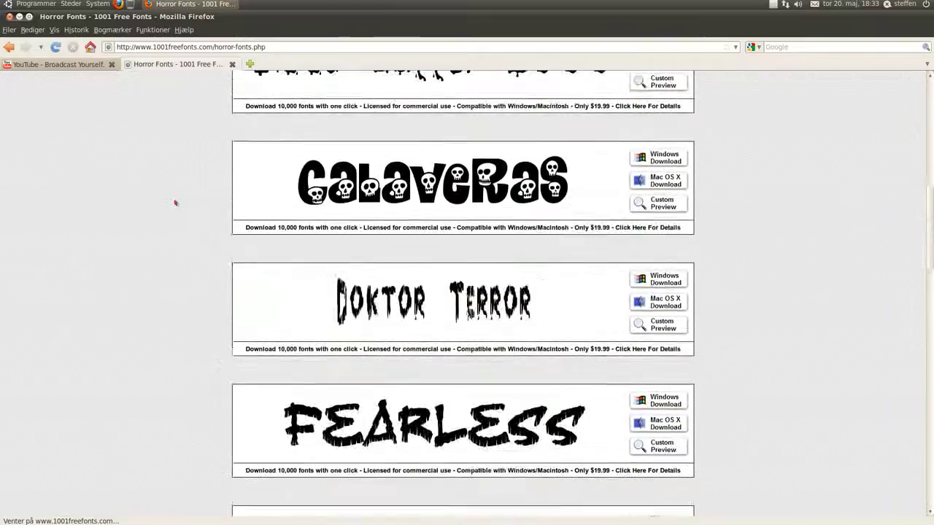
pyautogui.scroll(9, 175, 203)
pyautogui.scroll(-13, 175, 202)
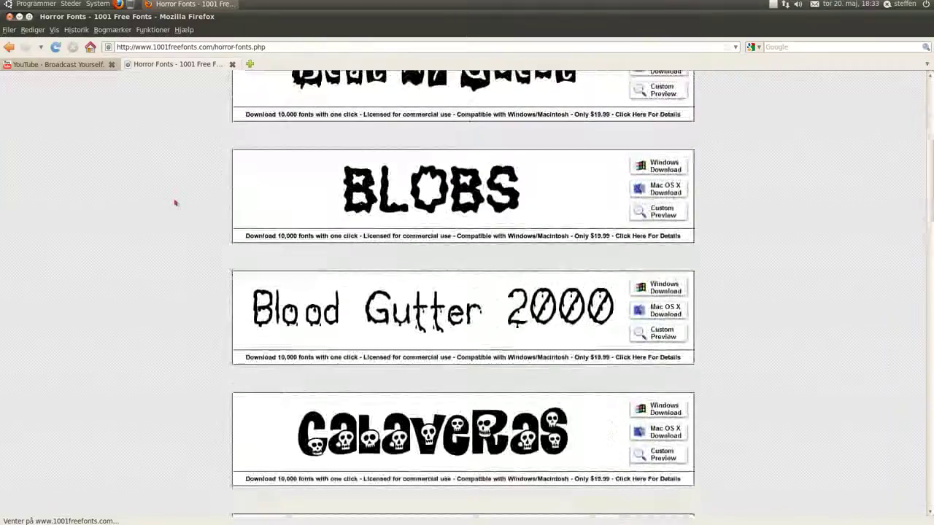
pyautogui.scroll(-6, 175, 203)
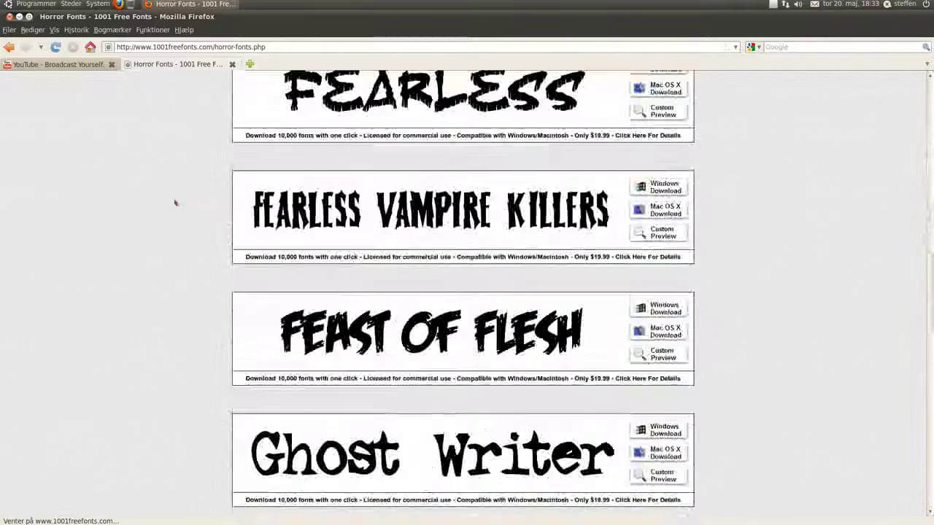
pyautogui.scroll(-3, 175, 203)
pyautogui.scroll(-2, 175, 203)
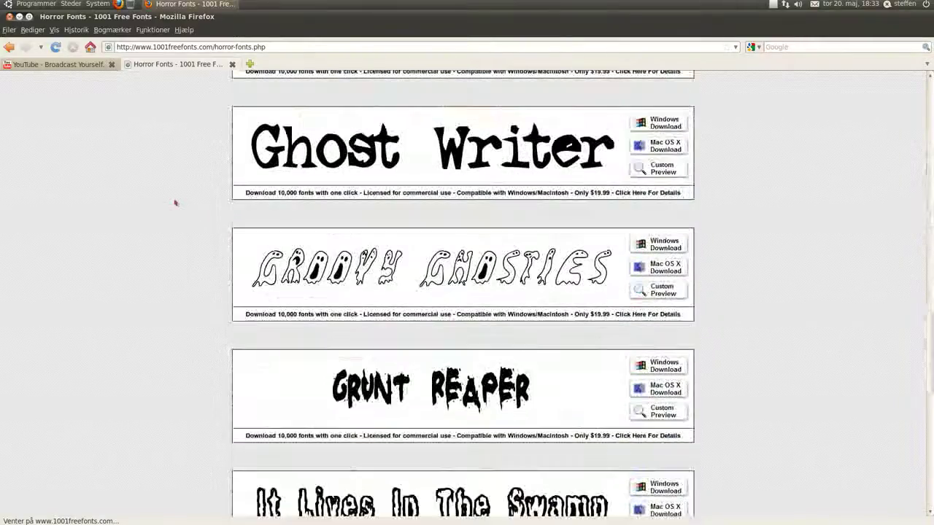
pyautogui.scroll(1, 176, 203)
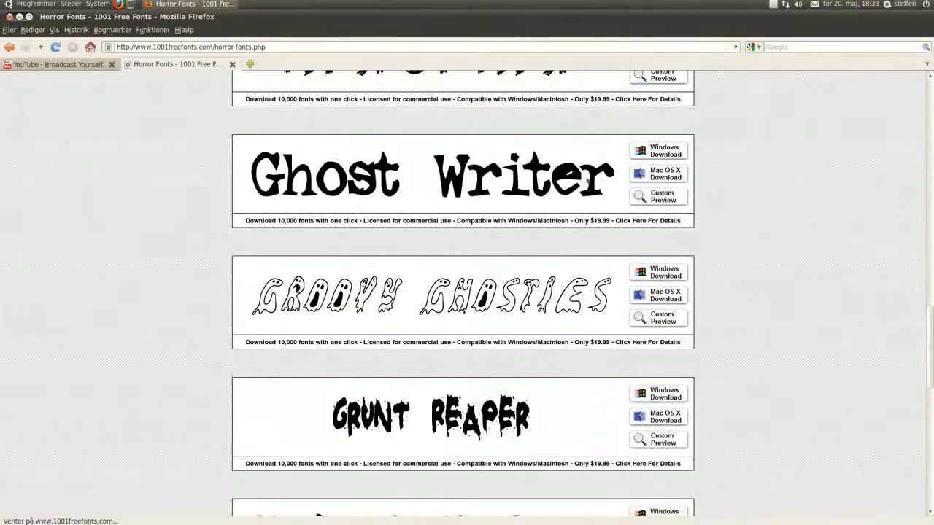
pyautogui.click(668, 151)
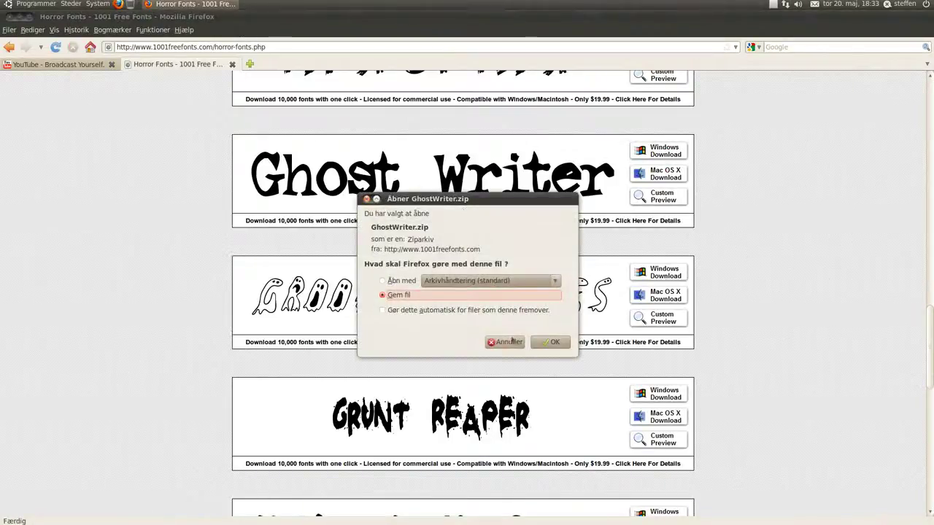
pyautogui.click(551, 342)
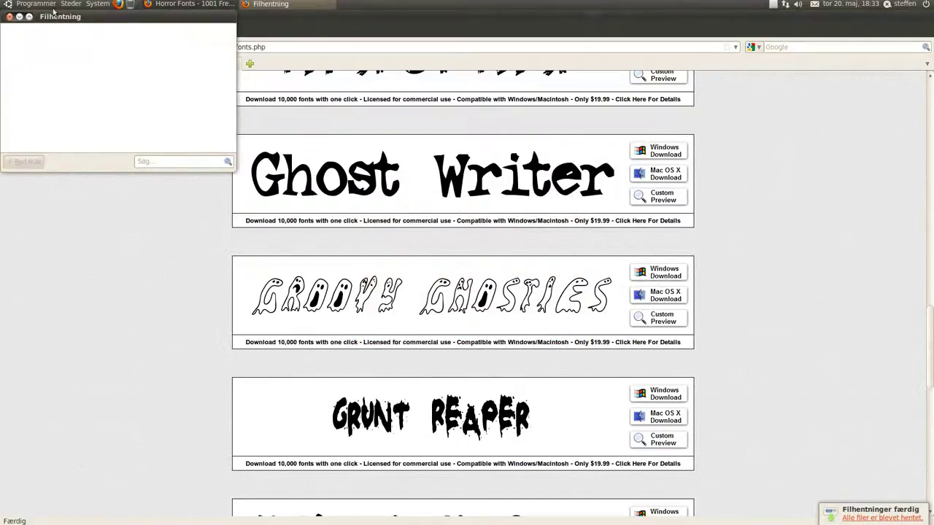
# Step: Clear away the downloads list and Firefox, and launch a Terminal from Programmer > Tilbehør
pyautogui.click(9, 16)
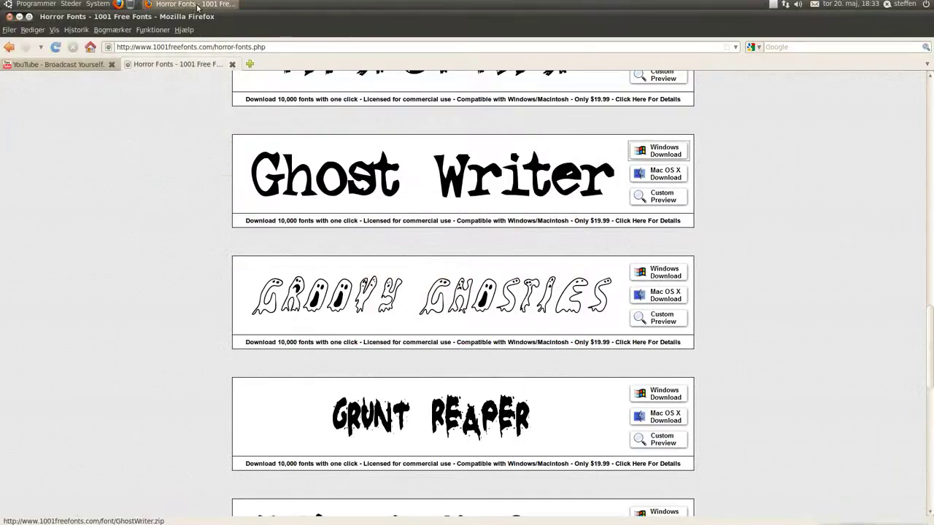
pyautogui.click(19, 16)
pyautogui.click(23, 6)
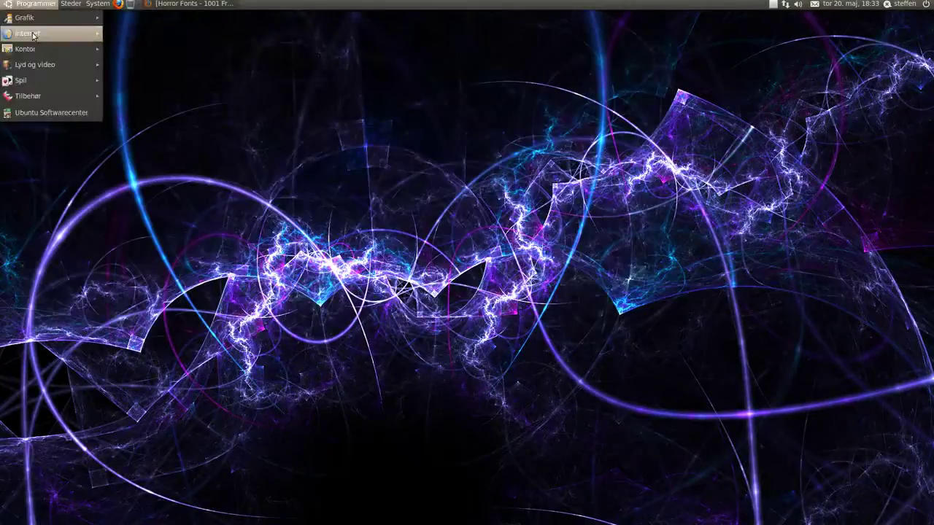
pyautogui.moveTo(72, 96)
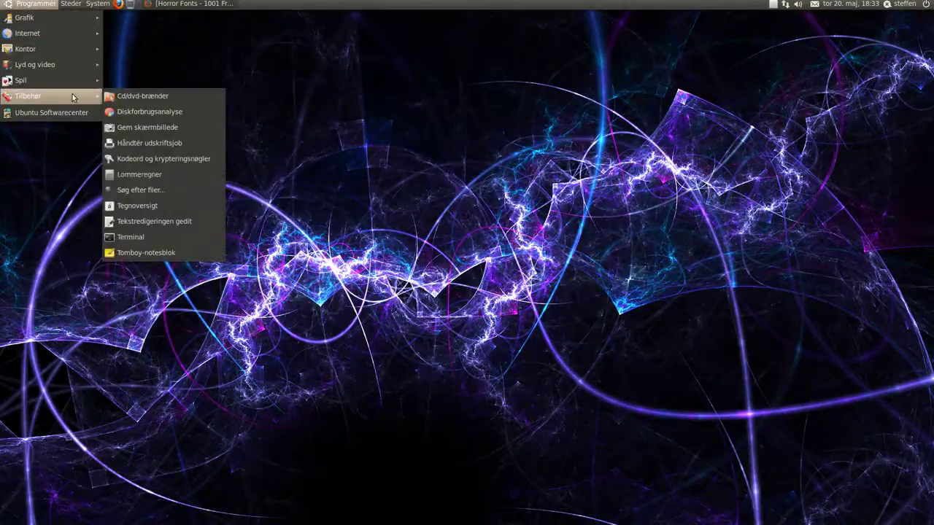
pyautogui.click(157, 237)
# Step: Run 'sudo nautilus' in the centred terminal to start the file manager as root
pyautogui.moveTo(142, 21); pyautogui.dragTo(412, 103)
pyautogui.write('sud')
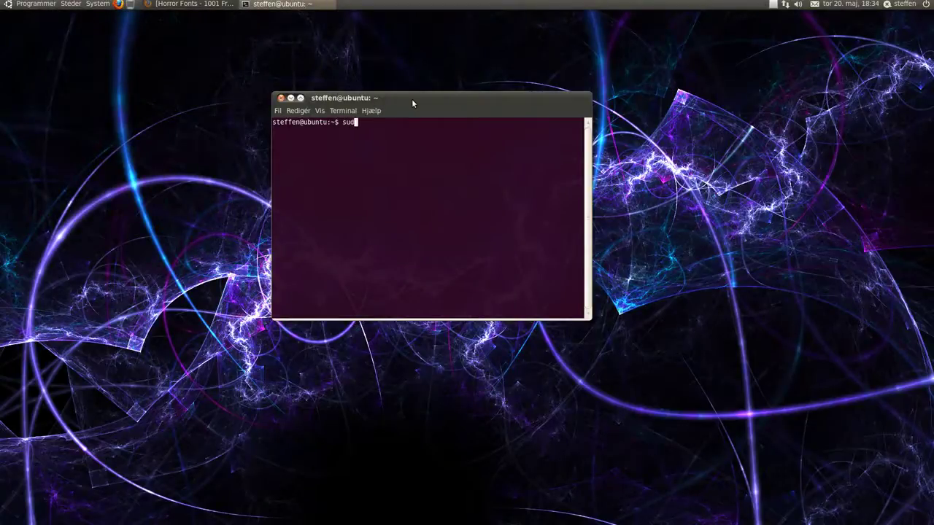
pyautogui.write('o nautilus')
pyautogui.press('Return')
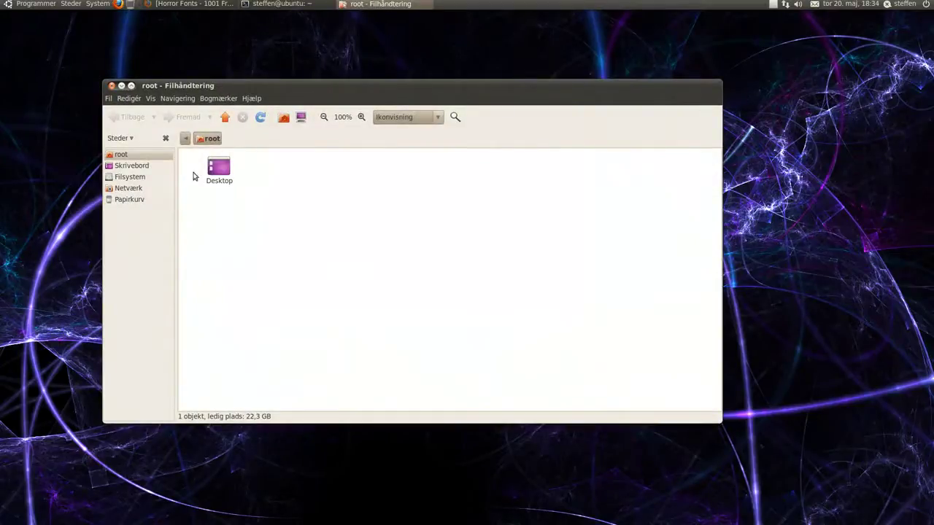
# Step: Browse from Filsystem through /home into the user's personal folder
pyautogui.click(138, 180)
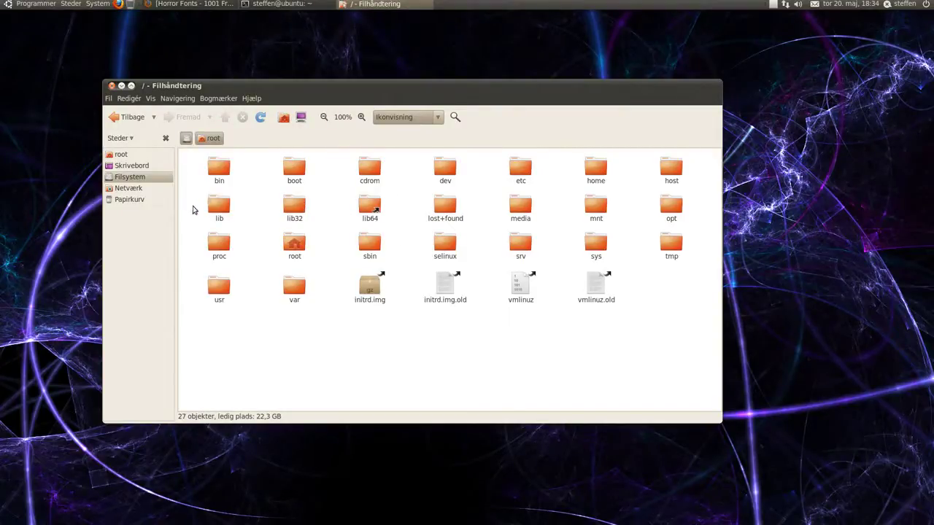
pyautogui.click(595, 174)
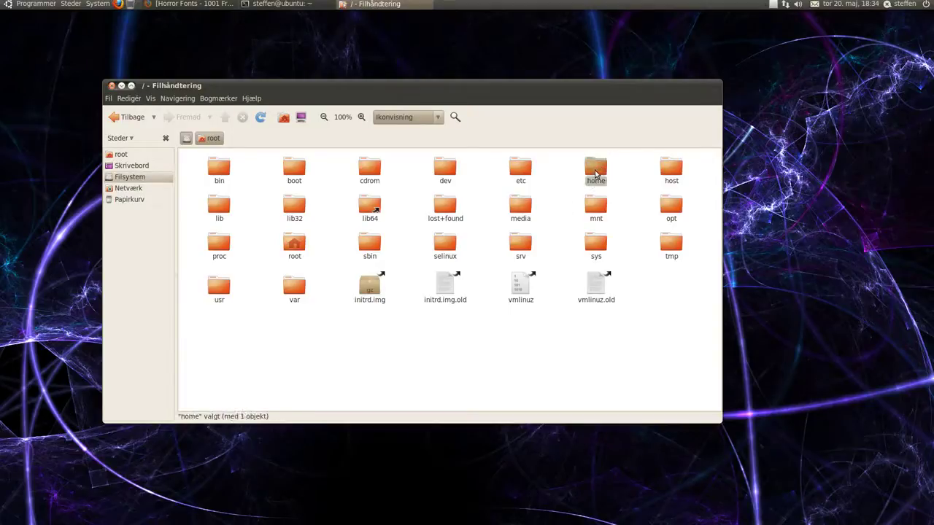
pyautogui.doubleClick(595, 174)
pyautogui.doubleClick(220, 169)
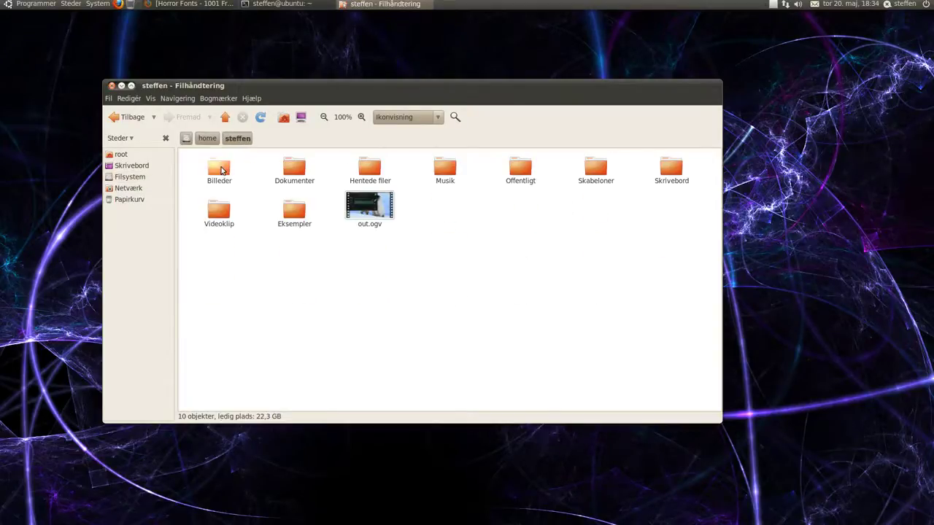
# Step: Create a new folder there named .fonts
pyautogui.rightClick(440, 254)
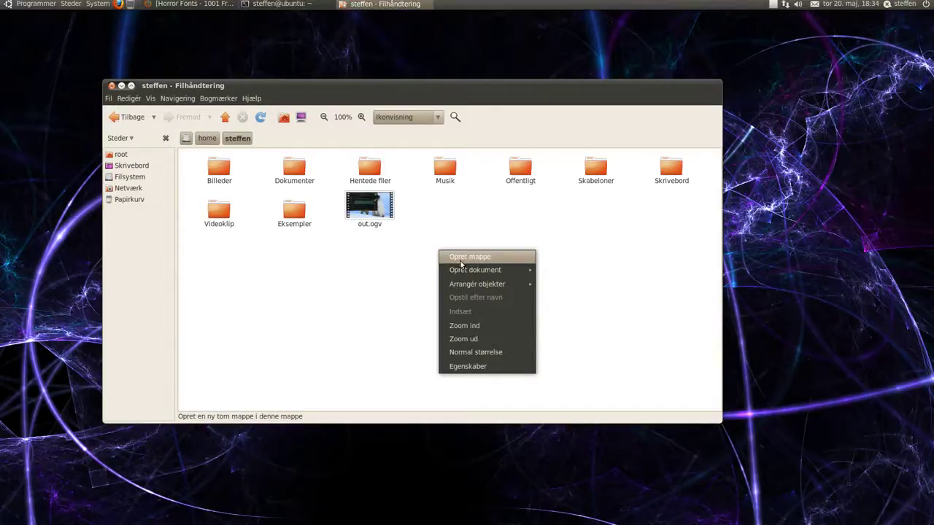
pyautogui.click(471, 258)
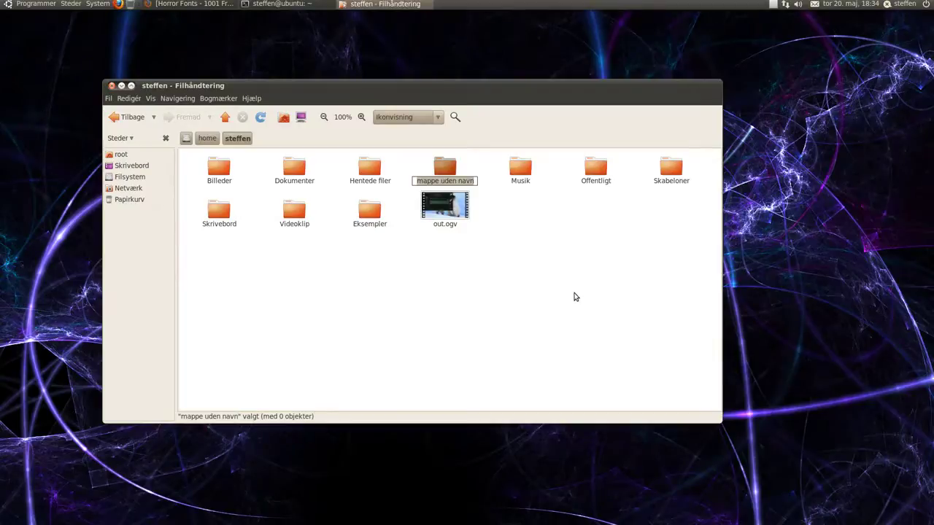
pyautogui.press('BackSpace')
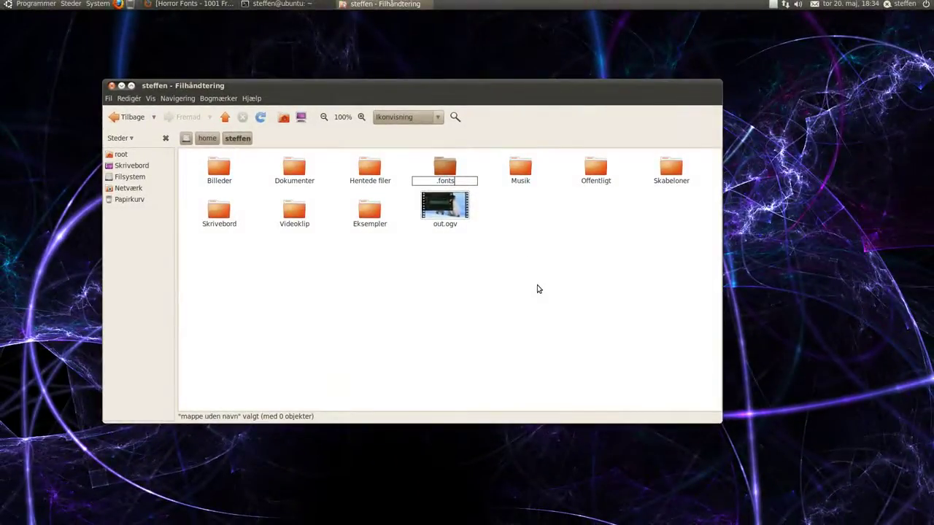
pyautogui.press('Return')
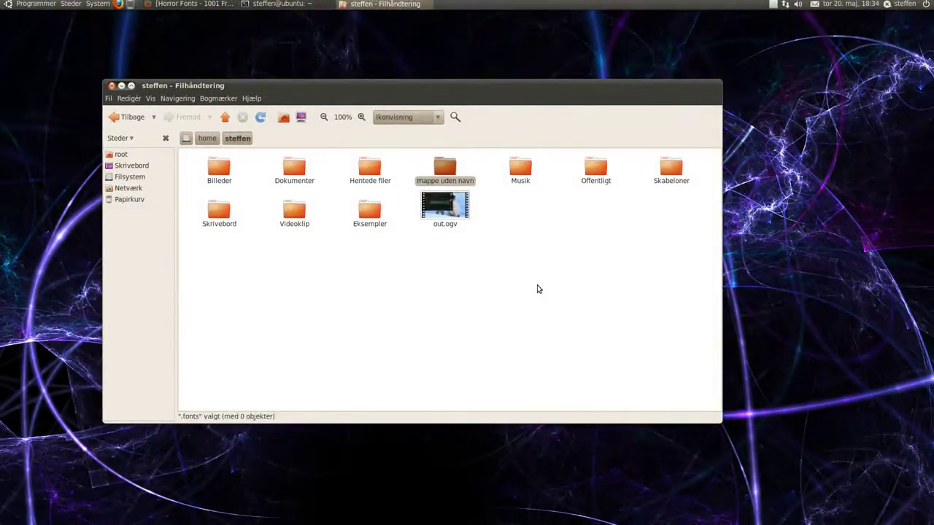
# Step: Show hidden files with Ctrl+H so the home folder lists 53 items including .fonts
pyautogui.rightClick(453, 182)
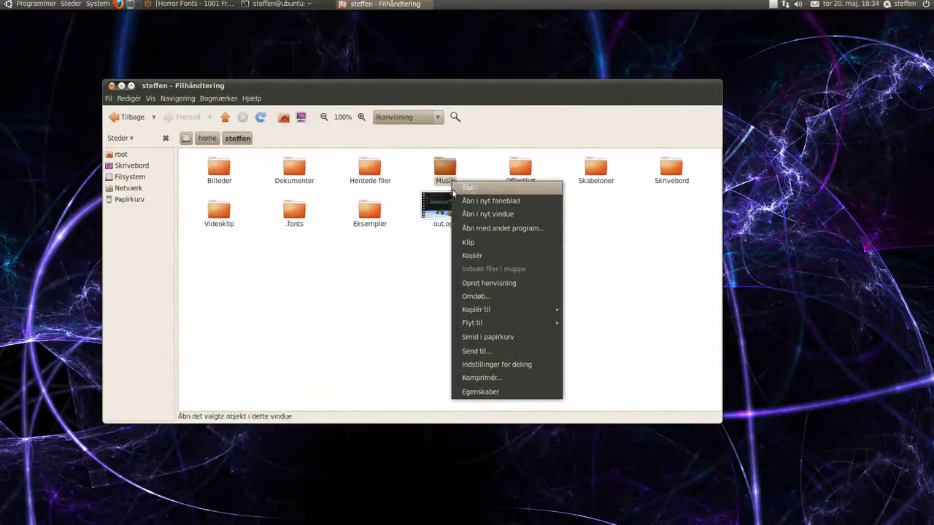
pyautogui.click(645, 267)
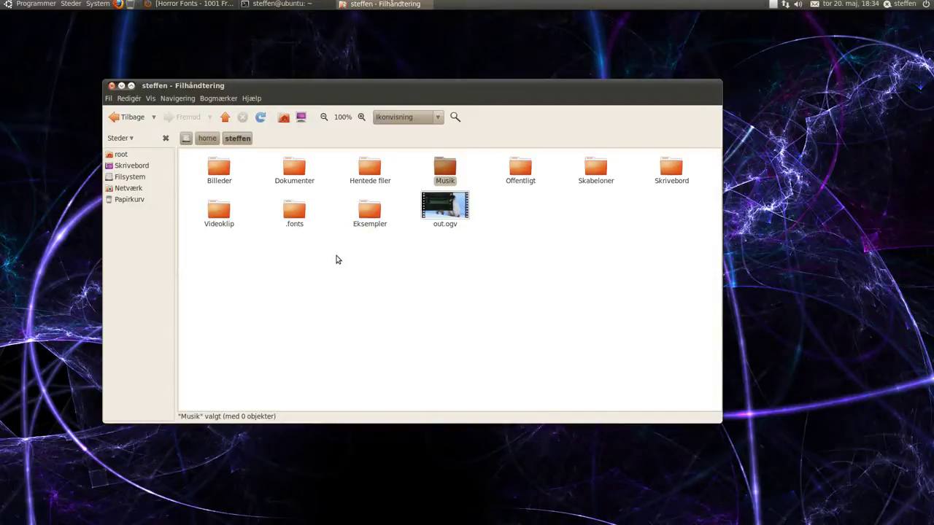
pyautogui.hotkey('ctrl', 'h')
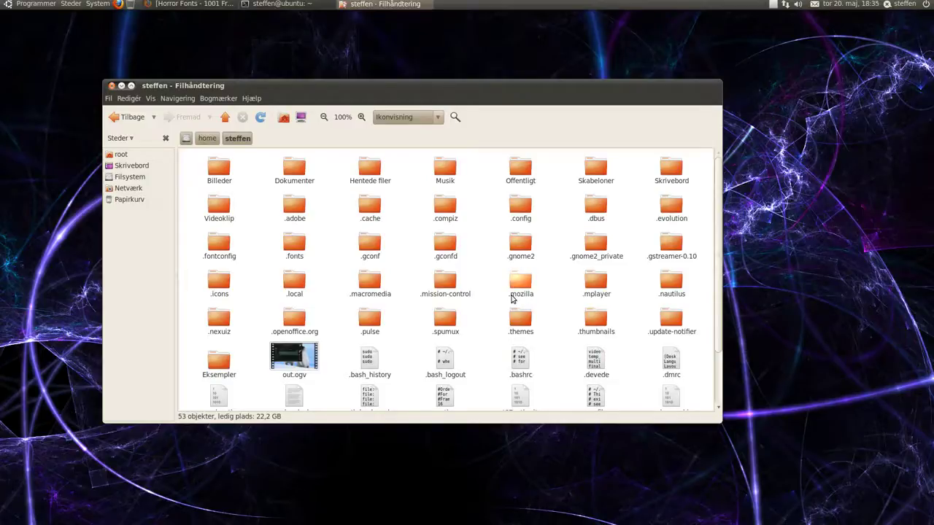
# Step: Open the empty .fonts folder and move its window aside
pyautogui.click(295, 261)
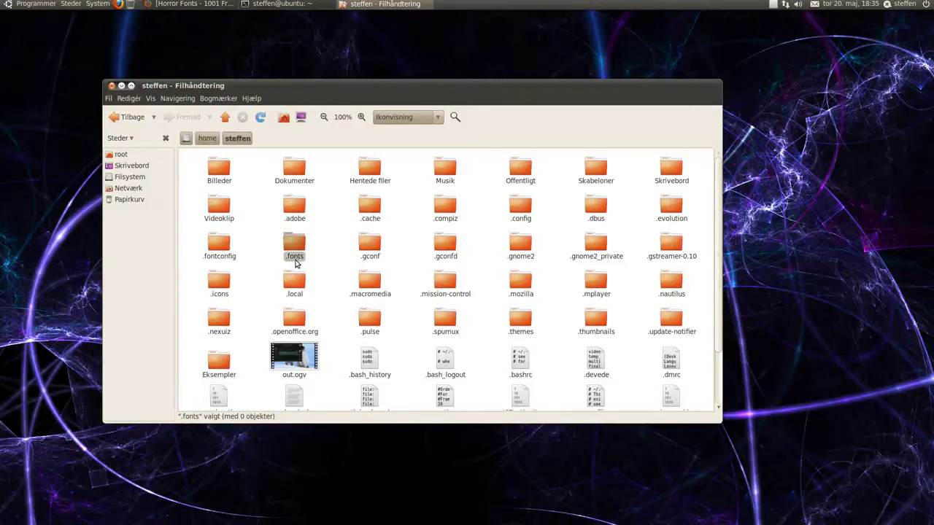
pyautogui.doubleClick(296, 252)
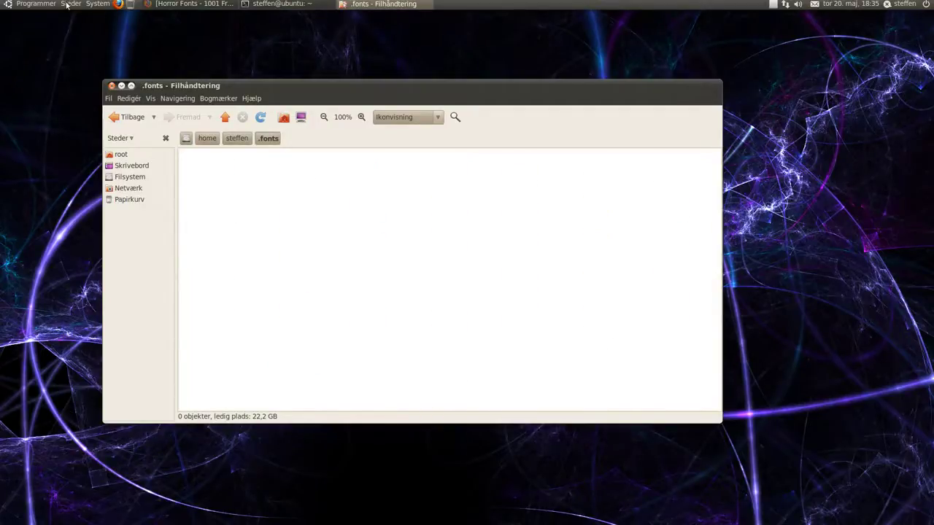
pyautogui.moveTo(218, 87); pyautogui.dragTo(595, 194)
# Step: Minimize the terminal and open Hentede filer from Steder in a second window
pyautogui.click(291, 98)
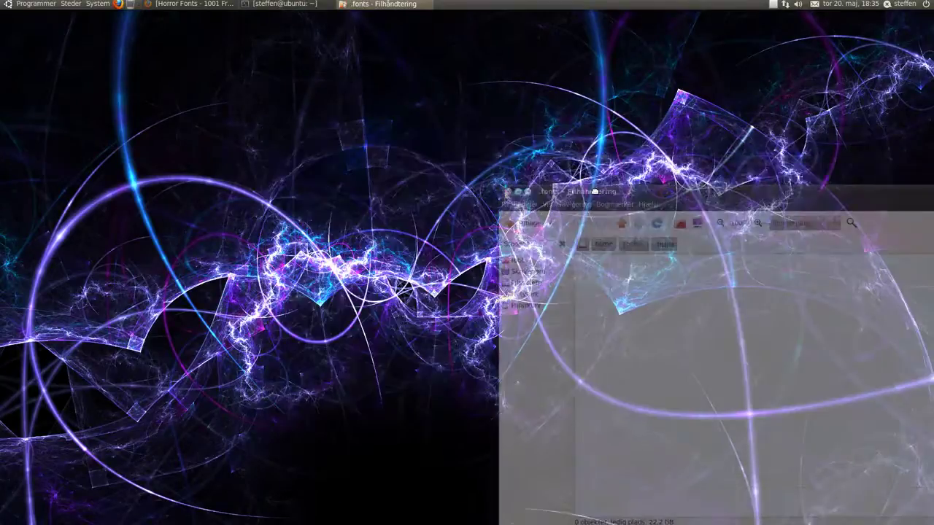
pyautogui.click(70, 4)
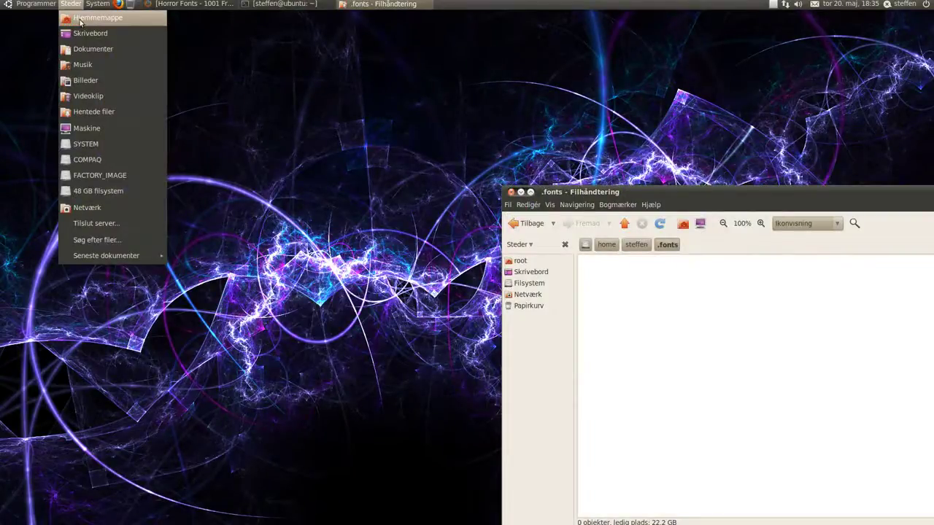
pyautogui.click(106, 113)
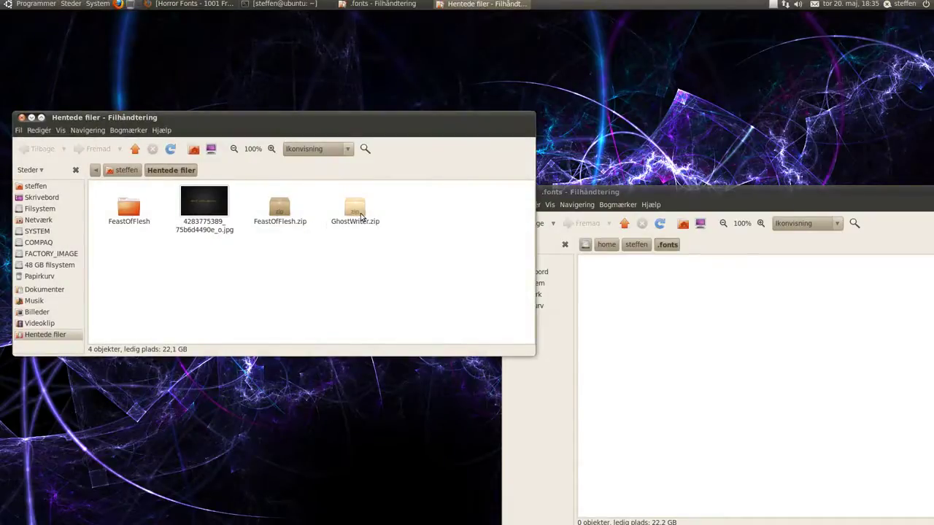
# Step: Extract GhostWriter.zip with Udpak her and drag GhostWriter.ttf into the .fonts window
pyautogui.rightClick(362, 212)
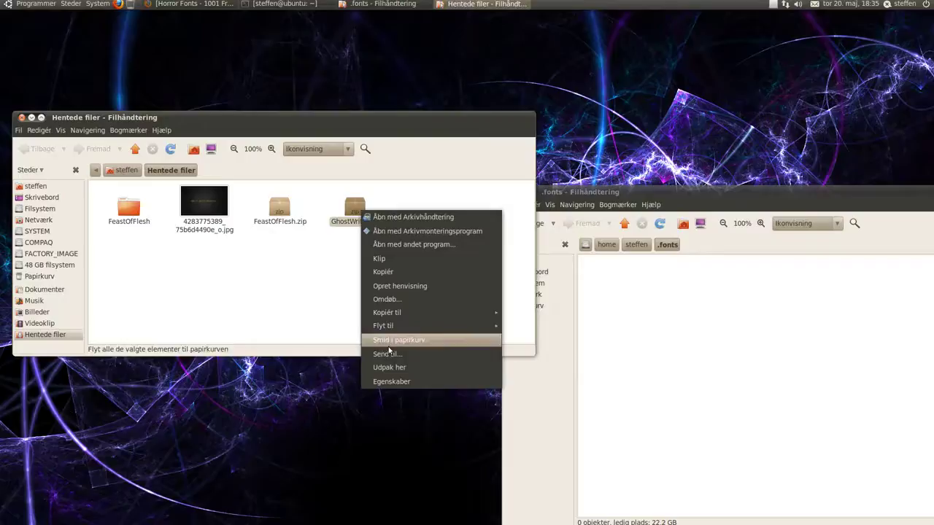
pyautogui.click(398, 369)
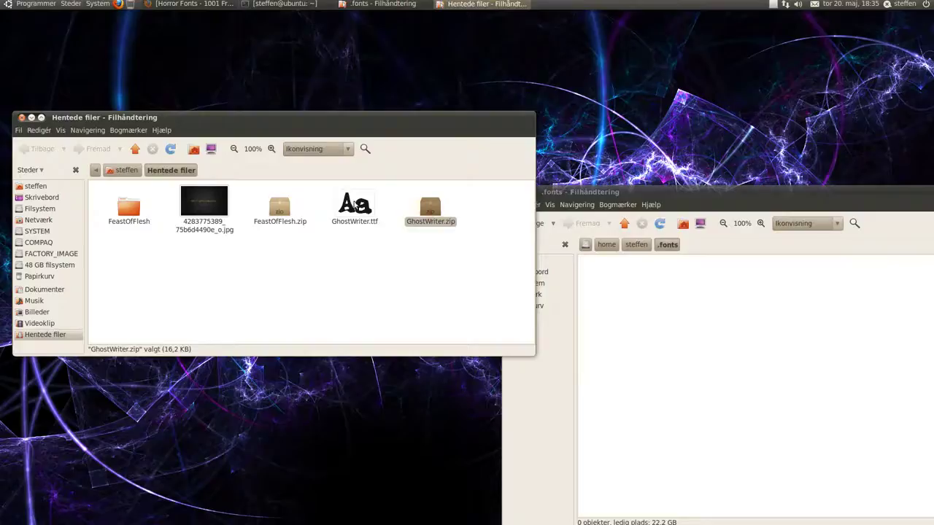
pyautogui.moveTo(355, 206); pyautogui.dragTo(646, 304)
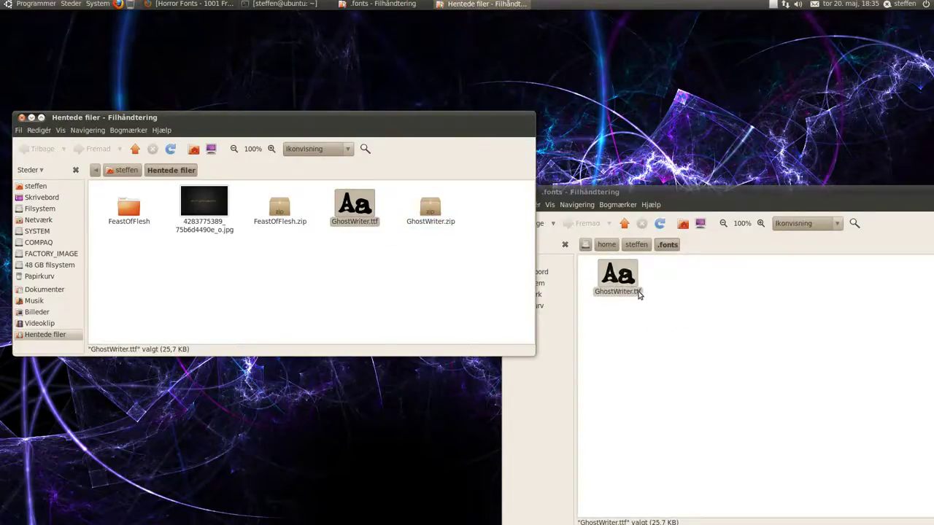
# Step: Close the Hentede filer and home folder windows and the terminal
pyautogui.click(22, 118)
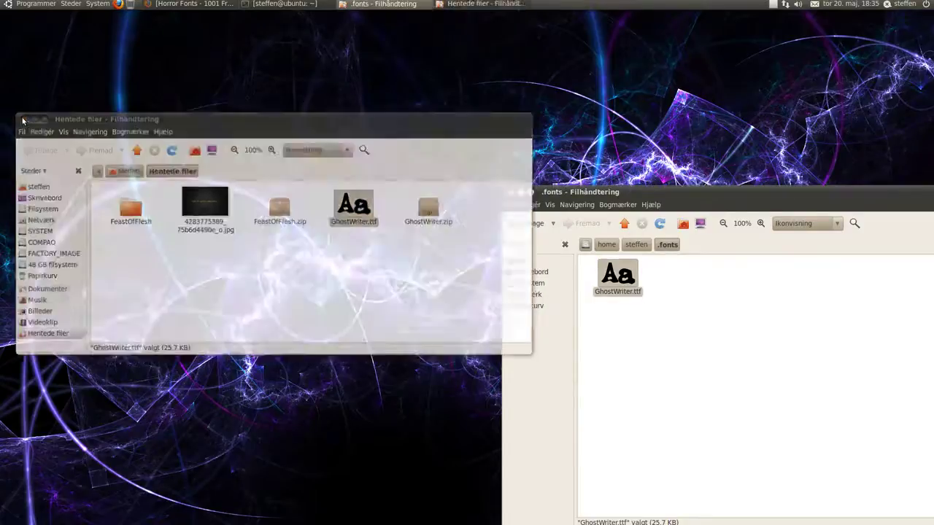
pyautogui.moveTo(596, 194); pyautogui.dragTo(245, 88)
pyautogui.click(179, 120)
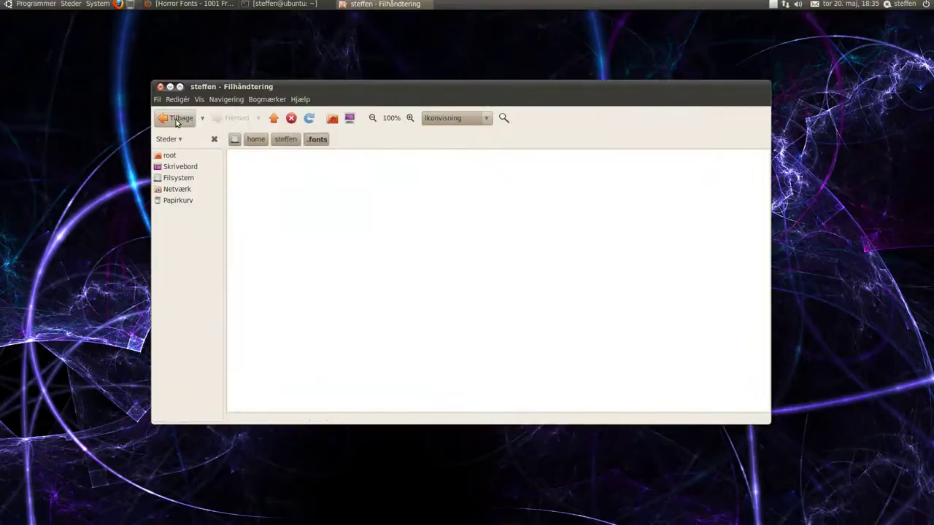
pyautogui.click(161, 86)
pyautogui.rightClick(281, 4)
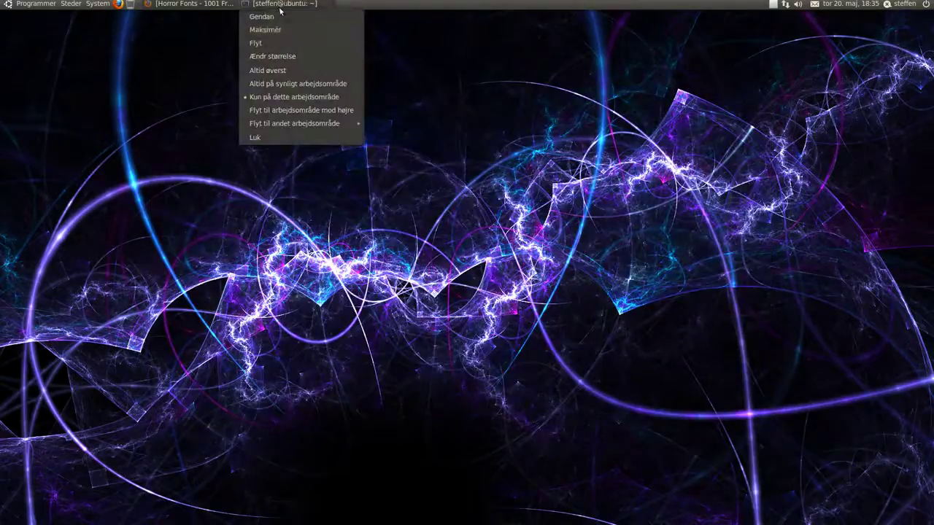
pyautogui.click(289, 138)
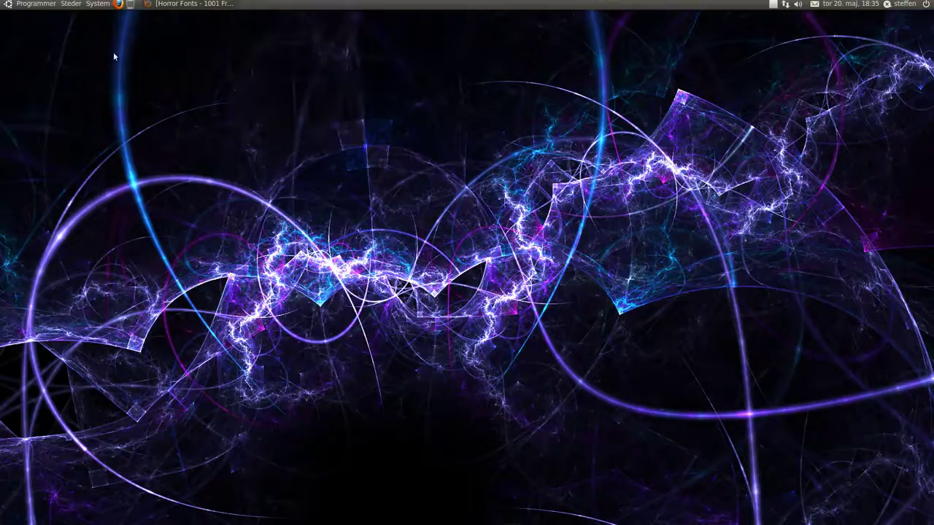
# Step: Start a new OpenOffice.org Tekstbehandler document from Programmer > Kontor
pyautogui.click(22, 8)
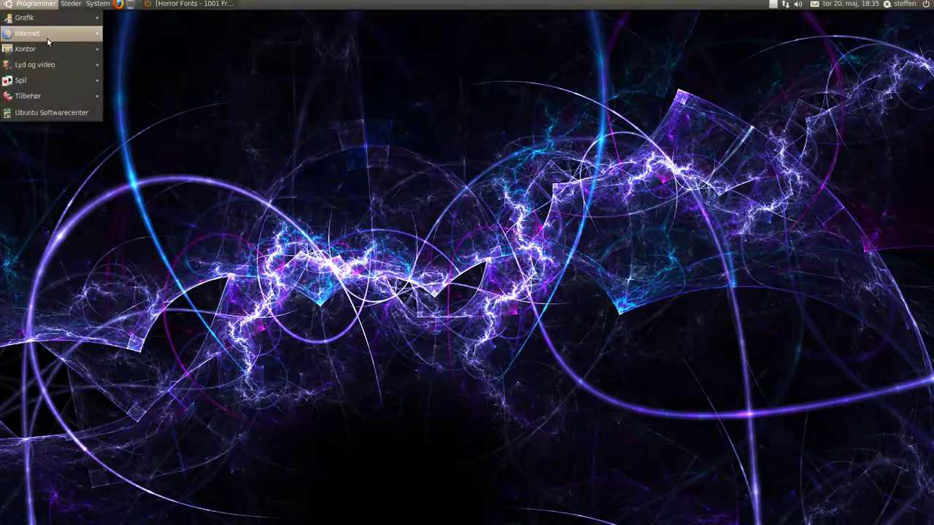
pyautogui.moveTo(56, 61)
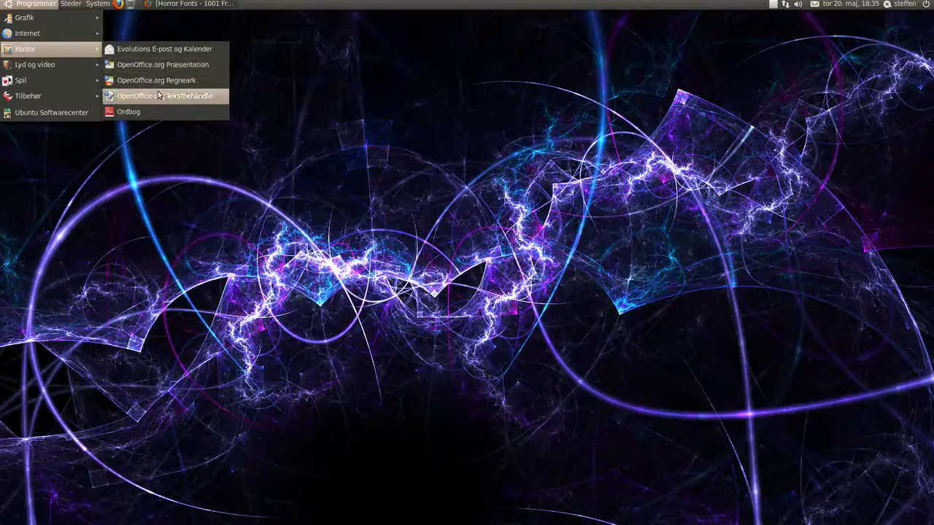
pyautogui.click(159, 99)
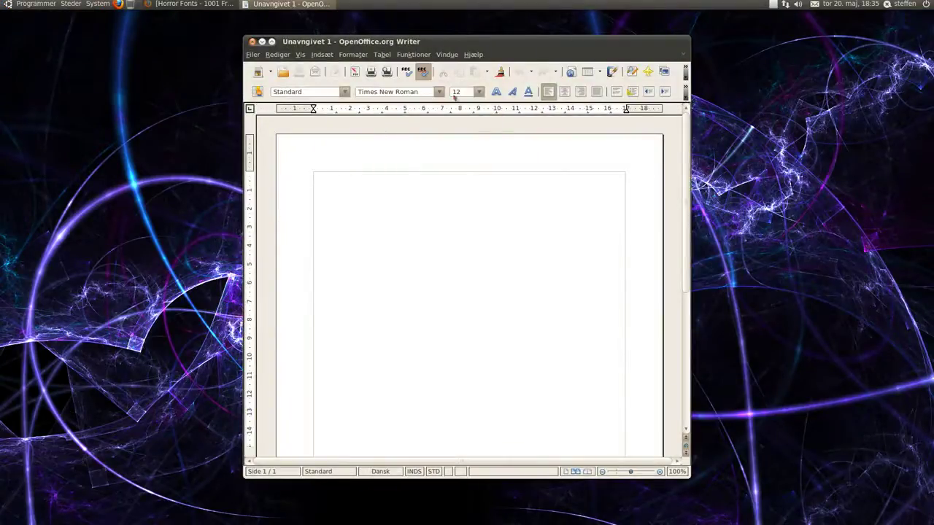
# Step: Change the document font from Times New Roman to Ghostwriter
pyautogui.click(438, 92)
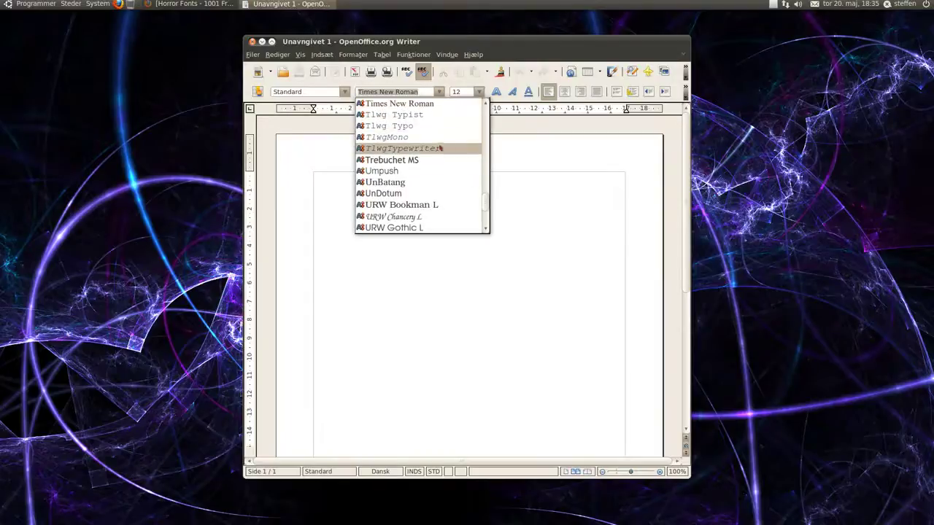
pyautogui.scroll(-1, 447, 162)
pyautogui.scroll(-1, 447, 161)
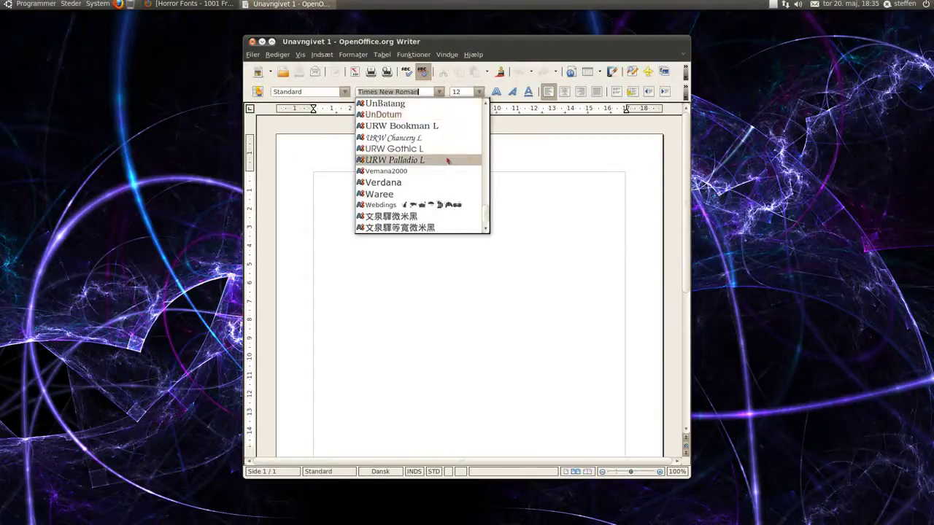
pyautogui.scroll(15, 448, 172)
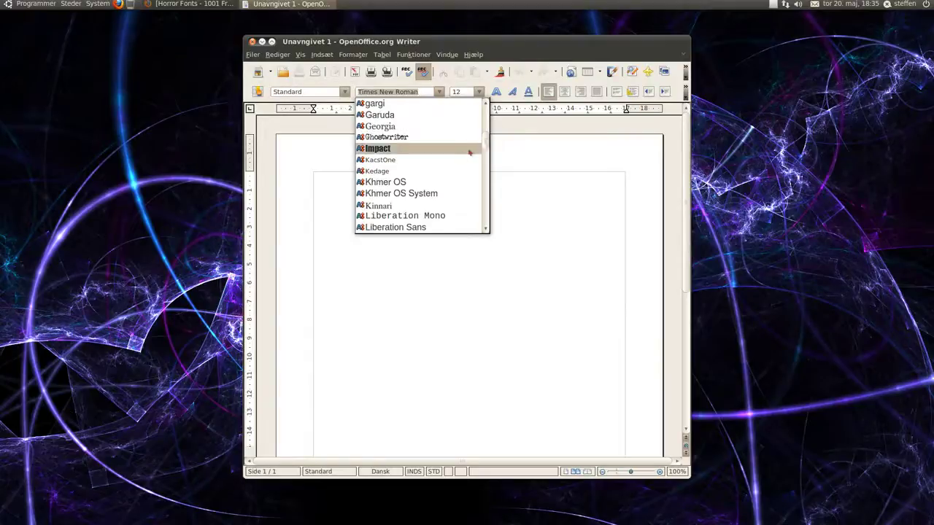
pyautogui.click(459, 142)
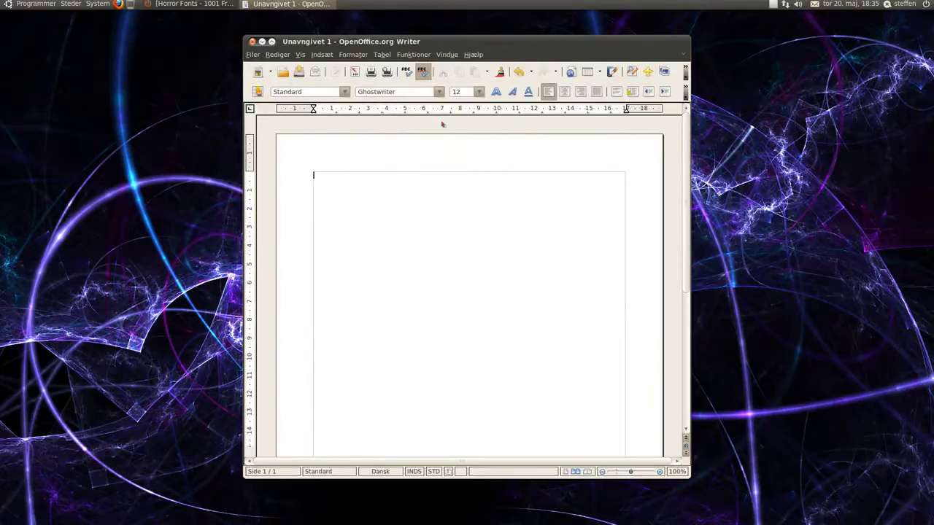
pyautogui.click(479, 92)
pyautogui.scroll(-6, 476, 158)
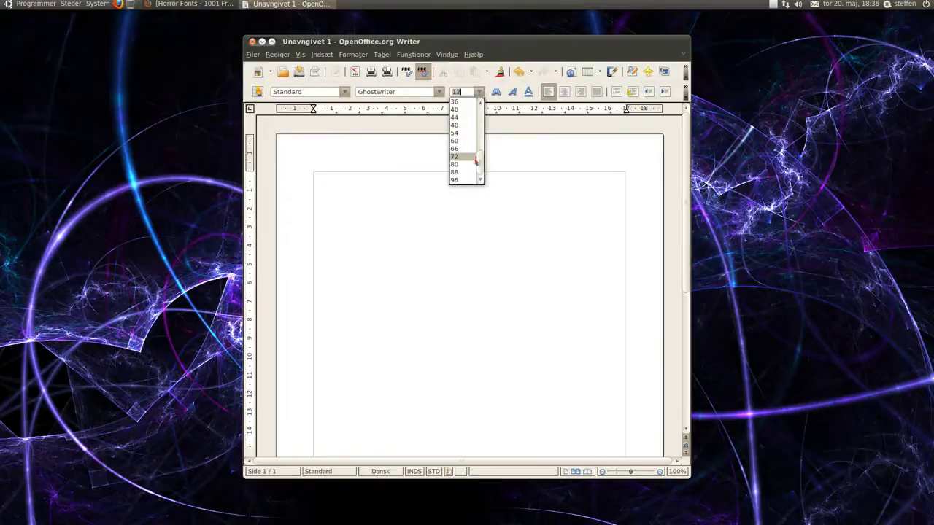
# Step: Type 'Hi guys. Today I will be showing you how to..' at 66 pt, then close unsaved
pyautogui.click(466, 148)
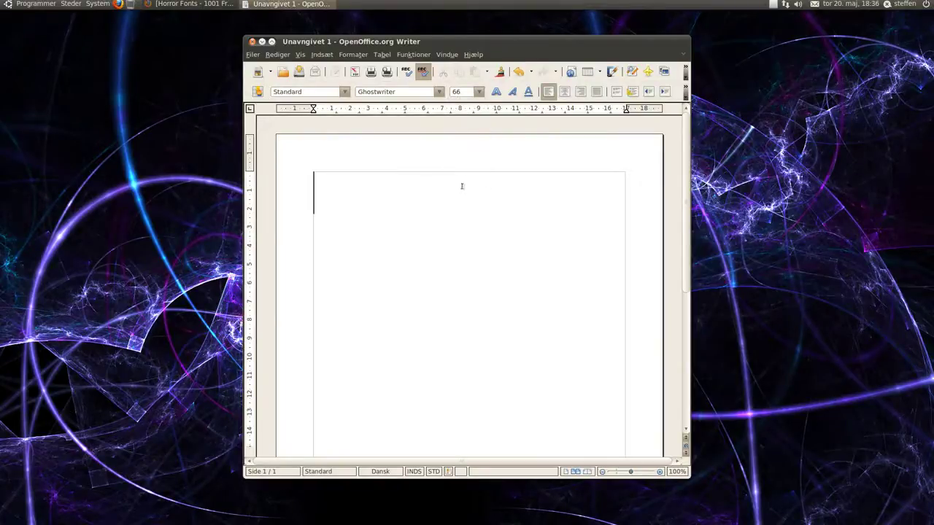
pyautogui.write('Hi gu')
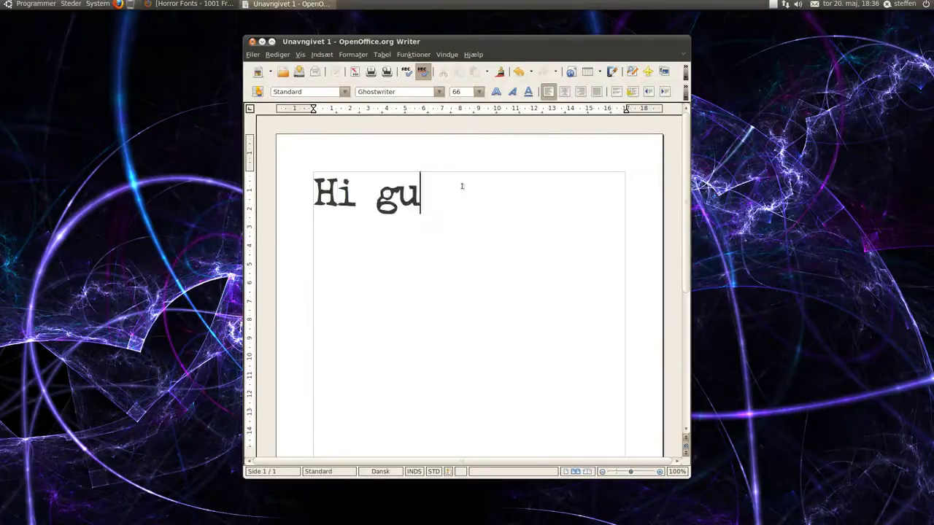
pyautogui.write('ys. ')
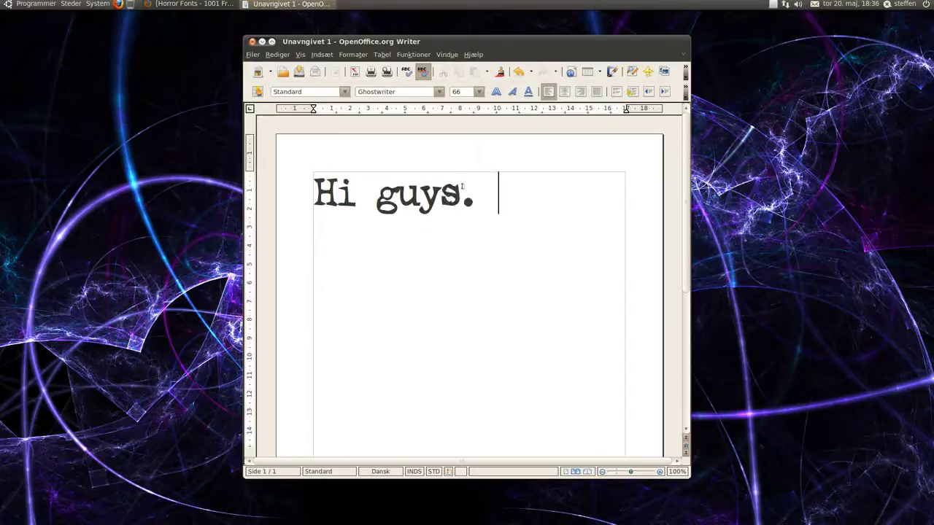
pyautogui.write('Today ')
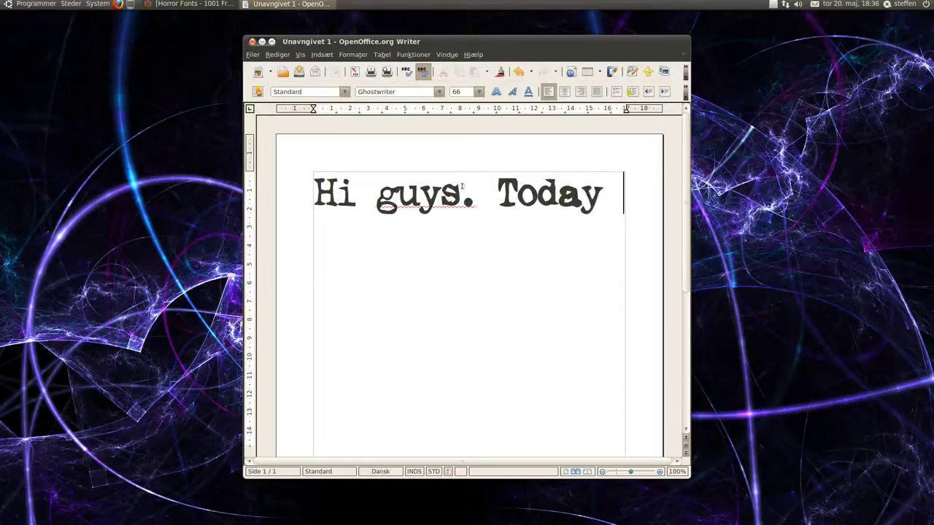
pyautogui.write('I will')
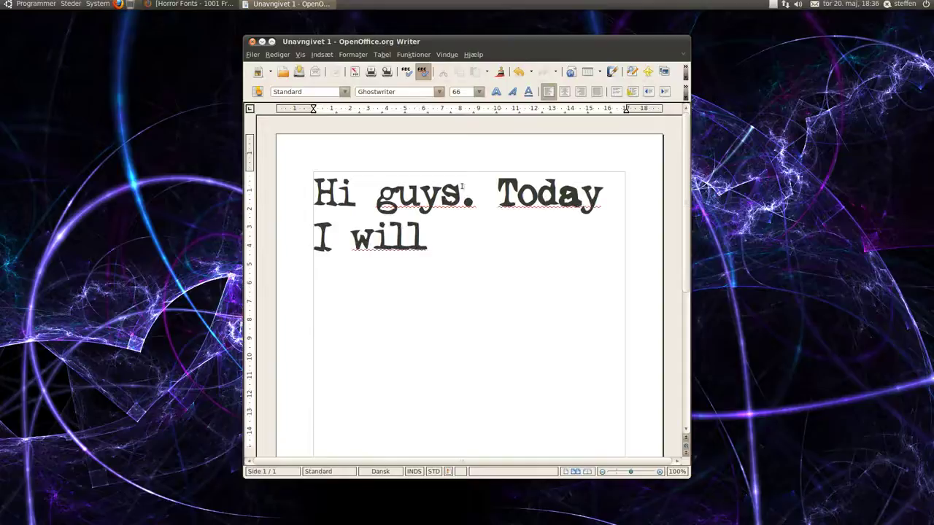
pyautogui.write(' be showing')
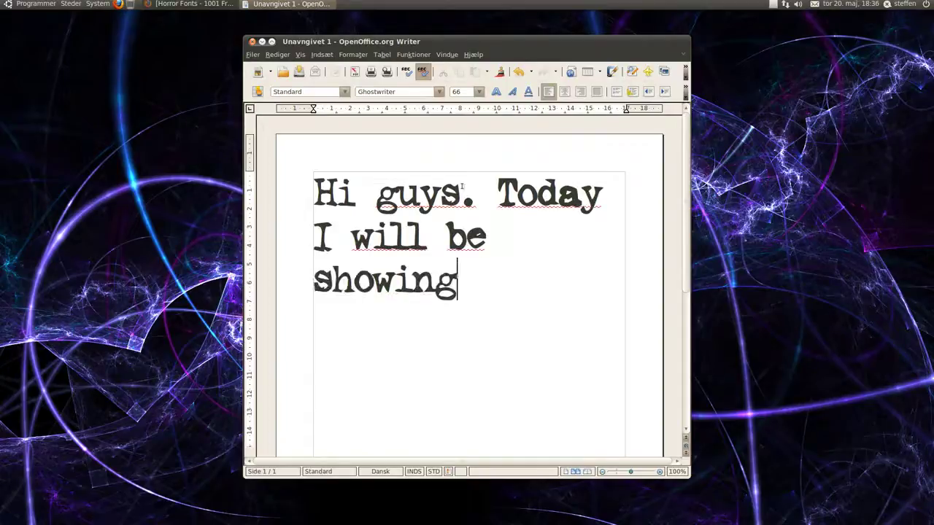
pyautogui.write(' you how to')
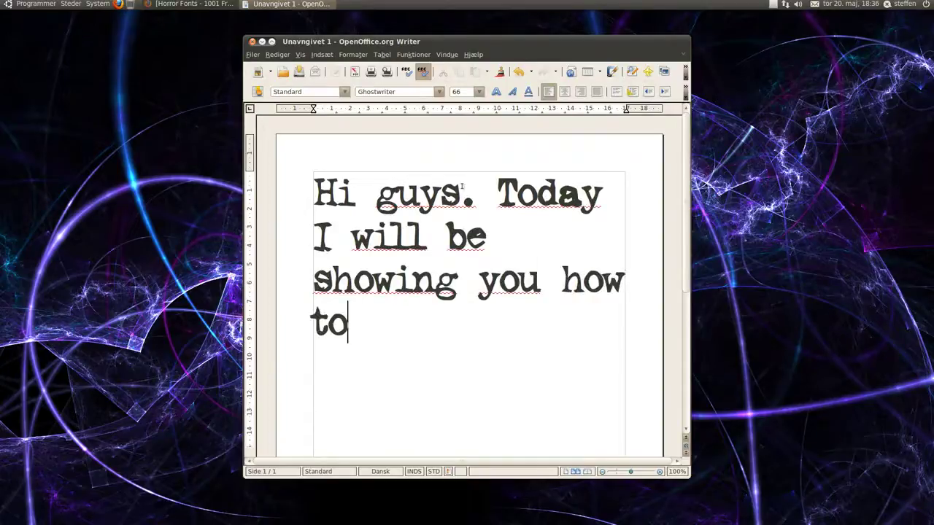
pyautogui.write('..')
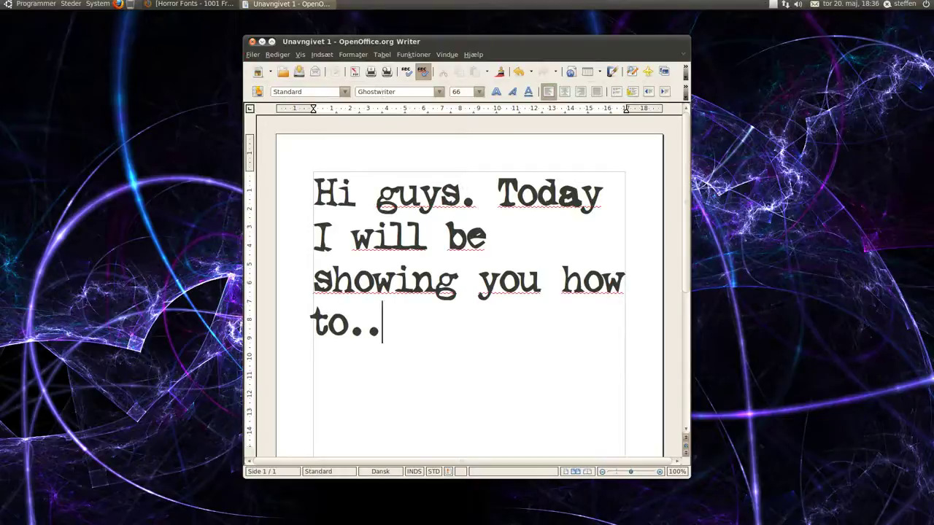
pyautogui.click(252, 42)
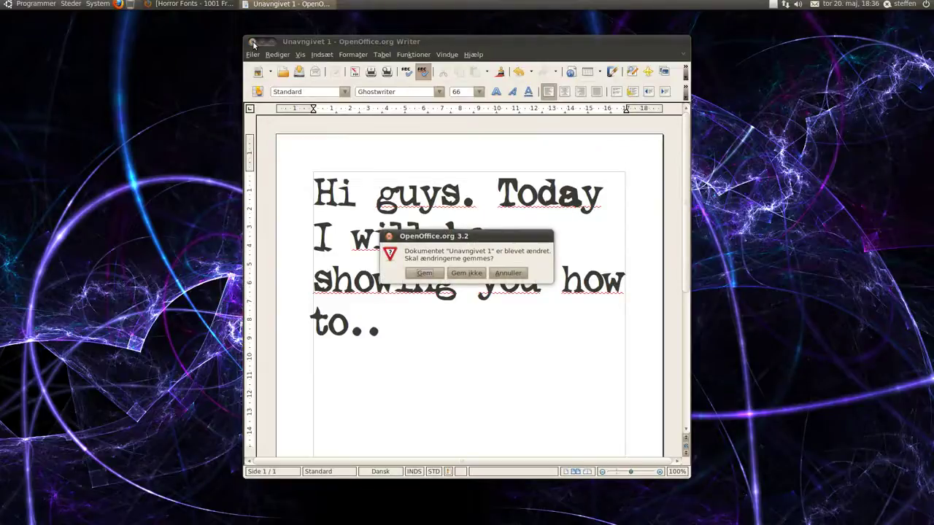
pyautogui.click(459, 274)
pyautogui.click(191, 4)
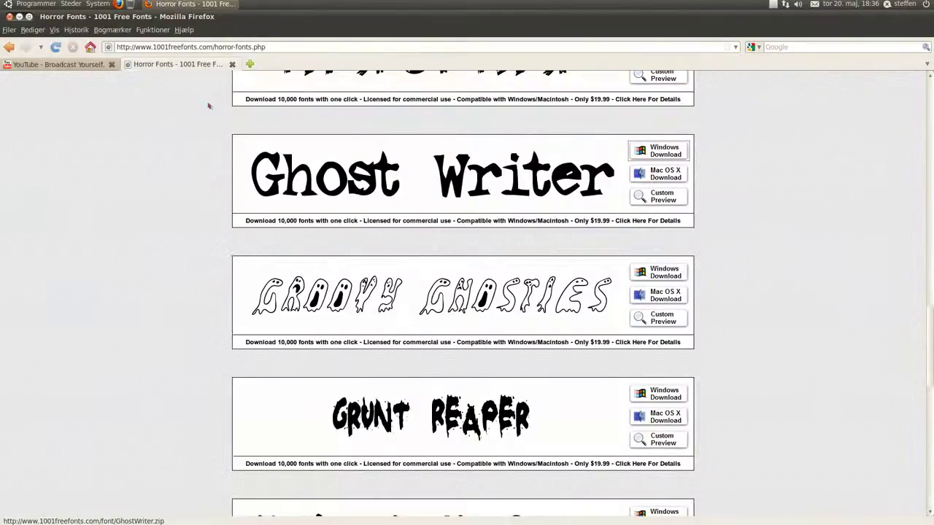
pyautogui.scroll(10, 208, 106)
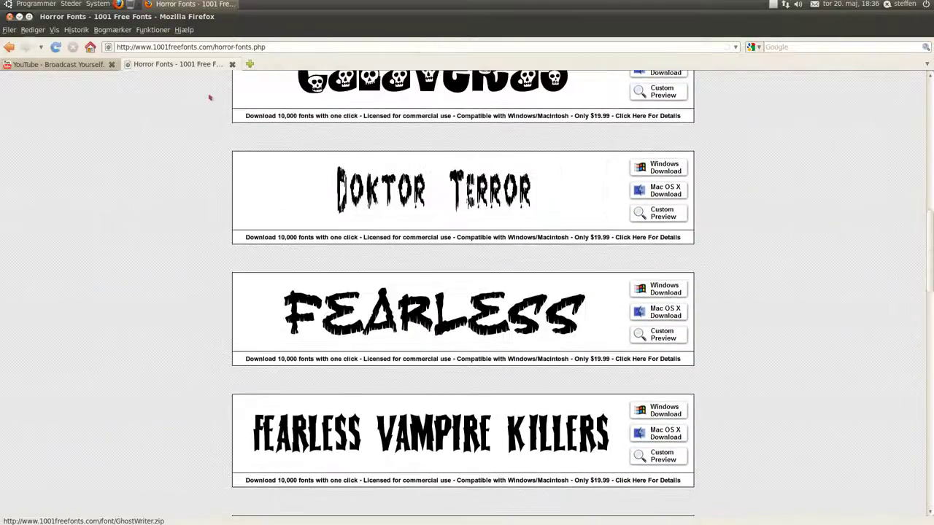
pyautogui.scroll(3, 208, 98)
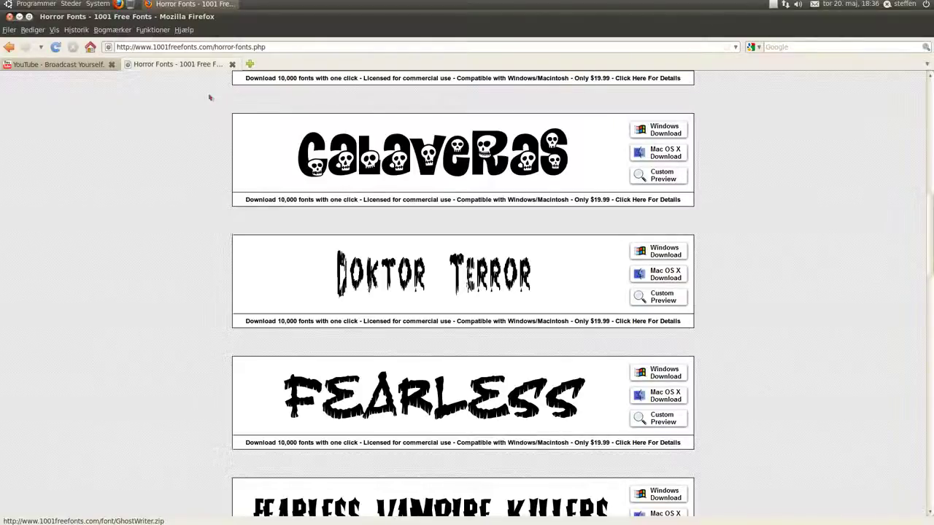
pyautogui.scroll(12, 209, 97)
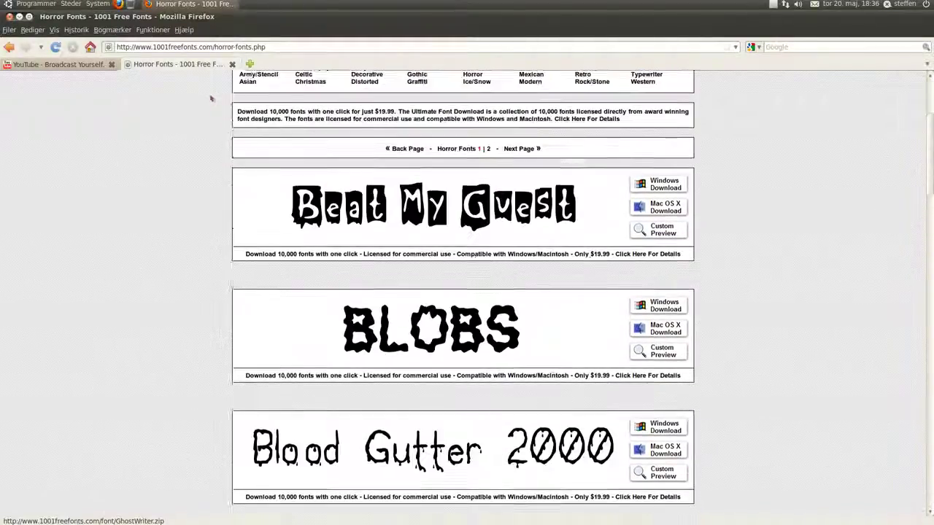
pyautogui.scroll(2, 212, 96)
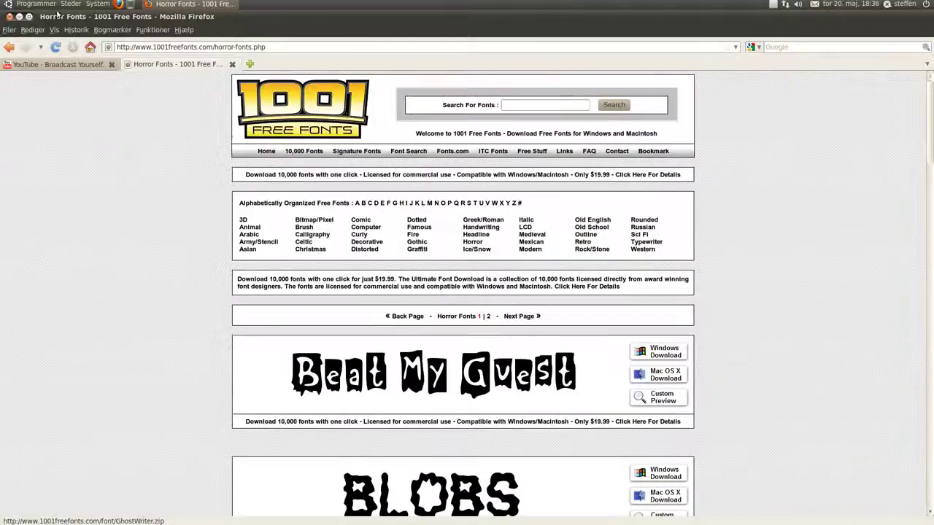
pyautogui.click(19, 16)
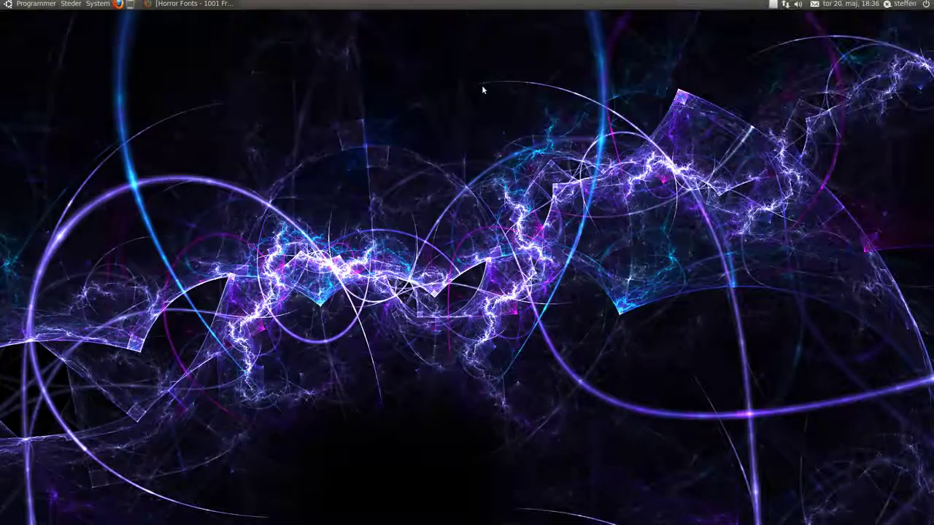